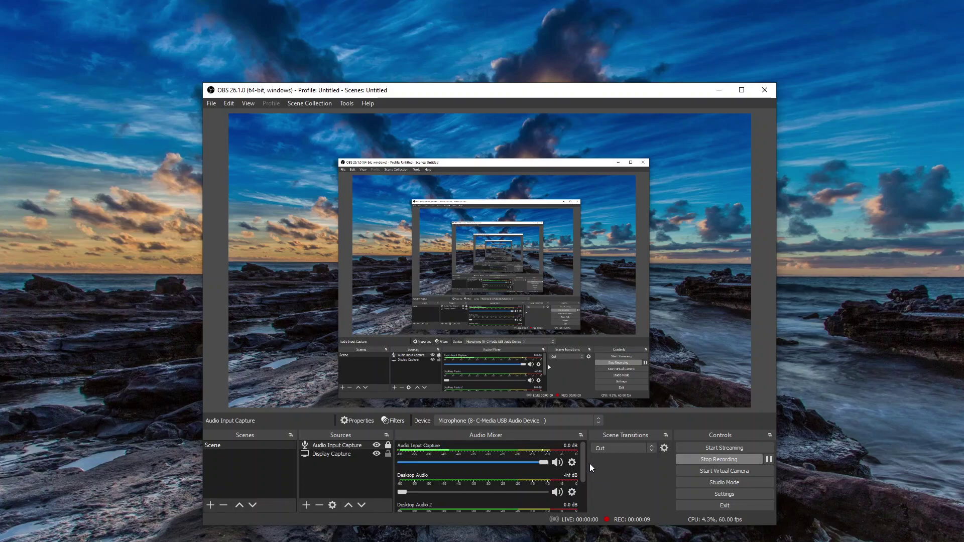
mouse_move(583, 466)
mouse_down()
mouse_move(586, 497)
mouse_move(588, 445)
mouse_move(585, 497)
mouse_move(586, 464)
mouse_up()
Set the Audio Input Capture device to Microphone (8- C-Media USB Audio Device)
double_click(354, 445)
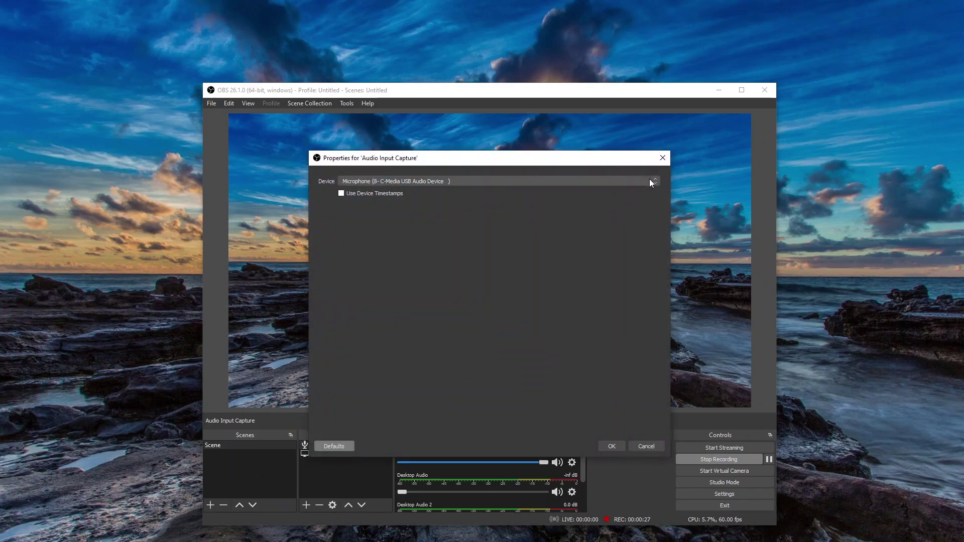
click(655, 181)
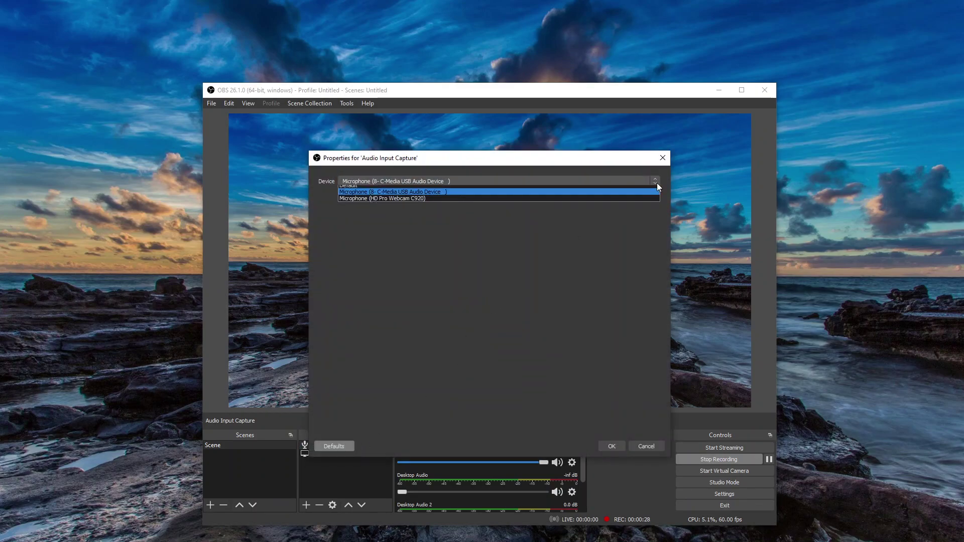
click(527, 189)
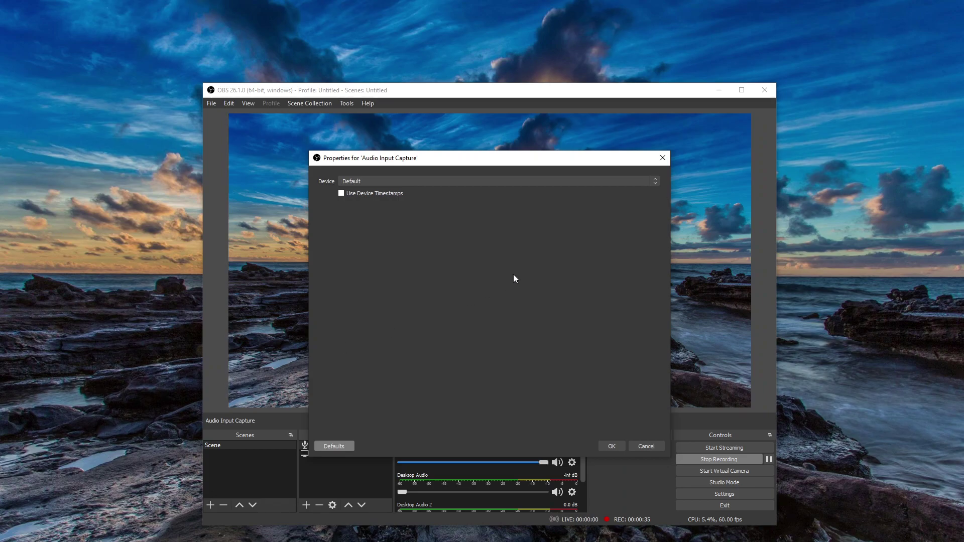
click(592, 182)
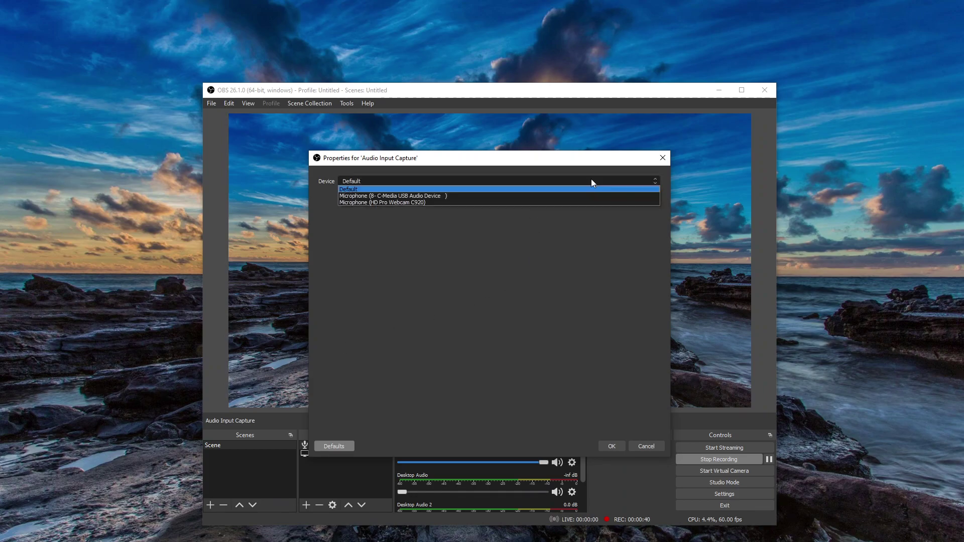
click(541, 194)
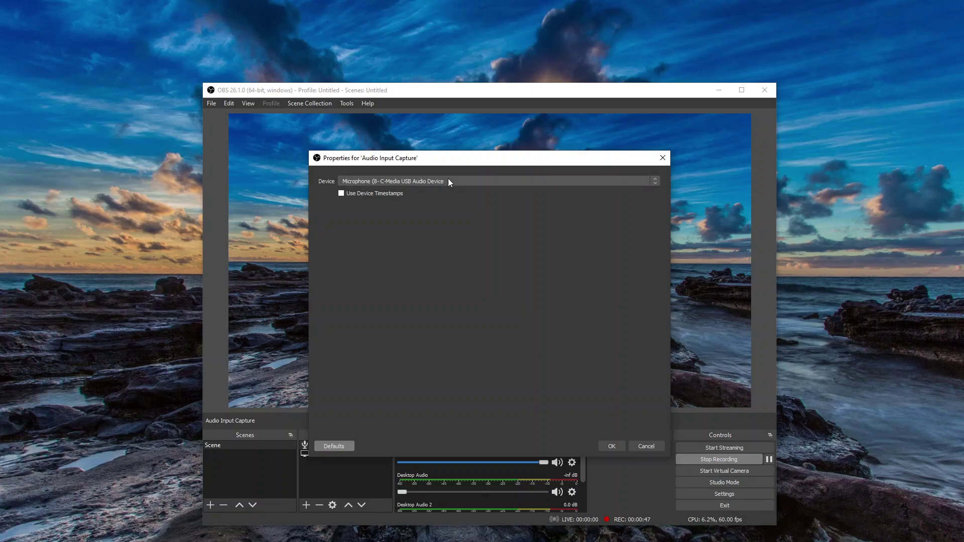
click(612, 447)
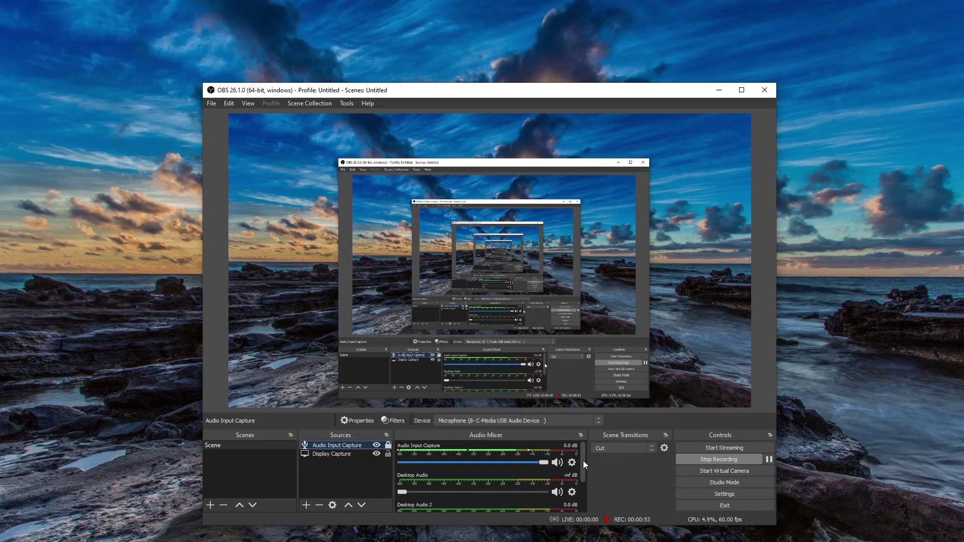
mouse_move(583, 460)
mouse_down()
mouse_move(583, 481)
mouse_move(586, 462)
mouse_up()
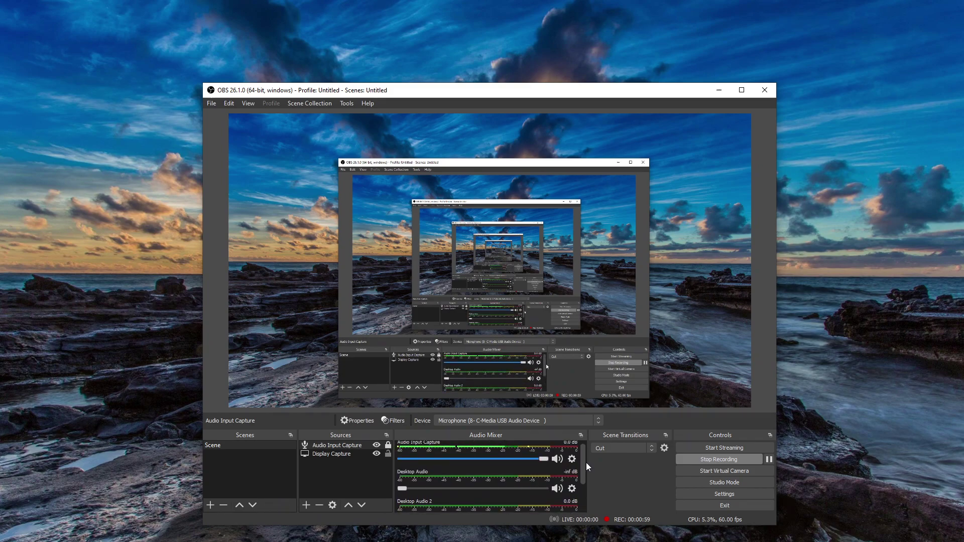
drag(587, 463, 586, 498)
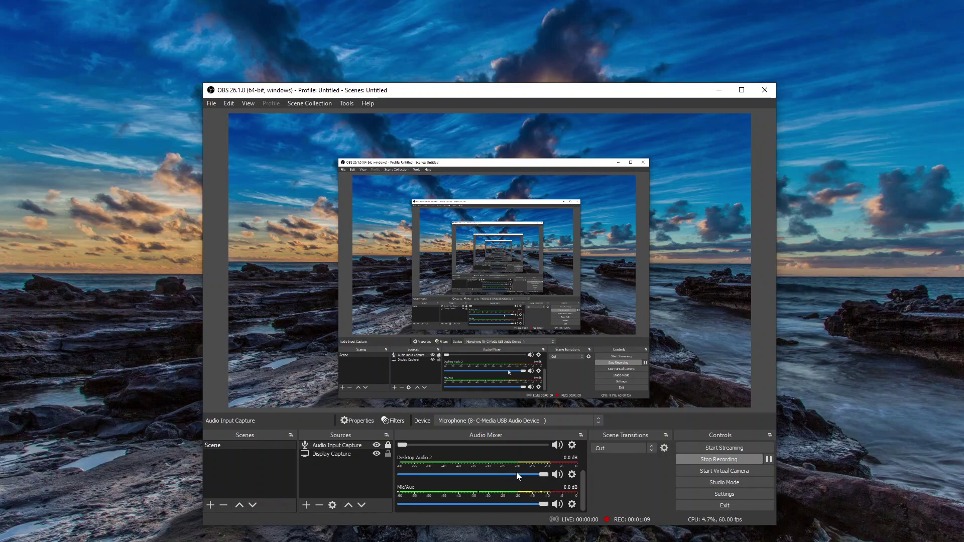
click(572, 475)
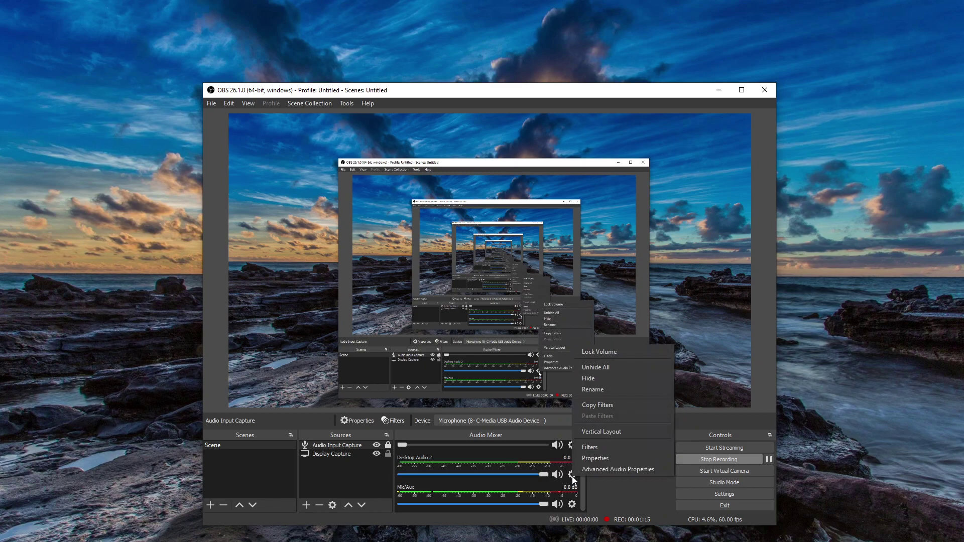
click(613, 458)
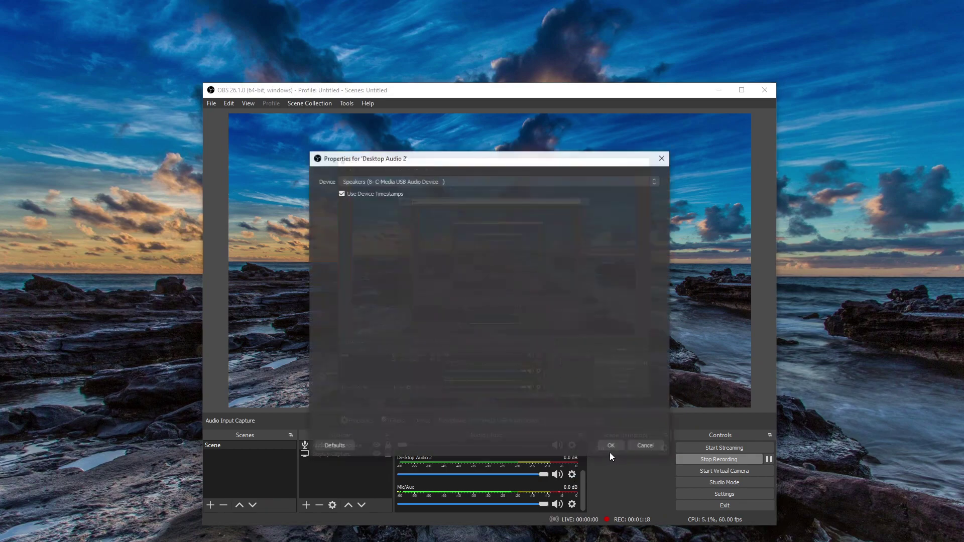
click(491, 182)
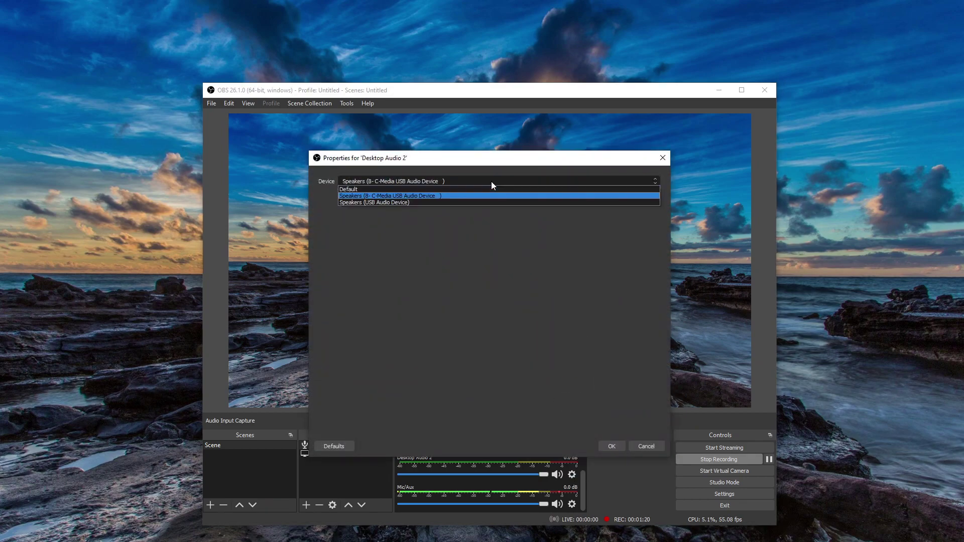
click(469, 195)
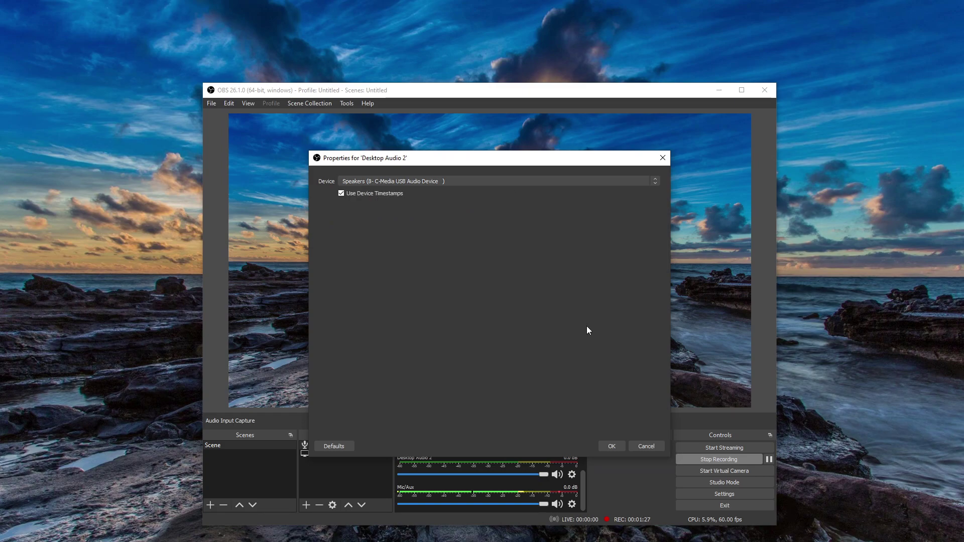
click(647, 449)
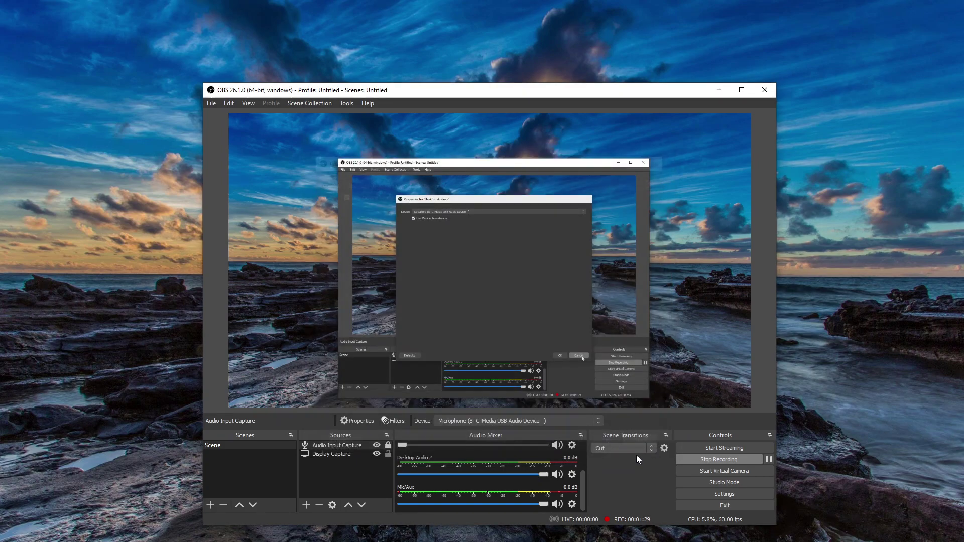
click(572, 504)
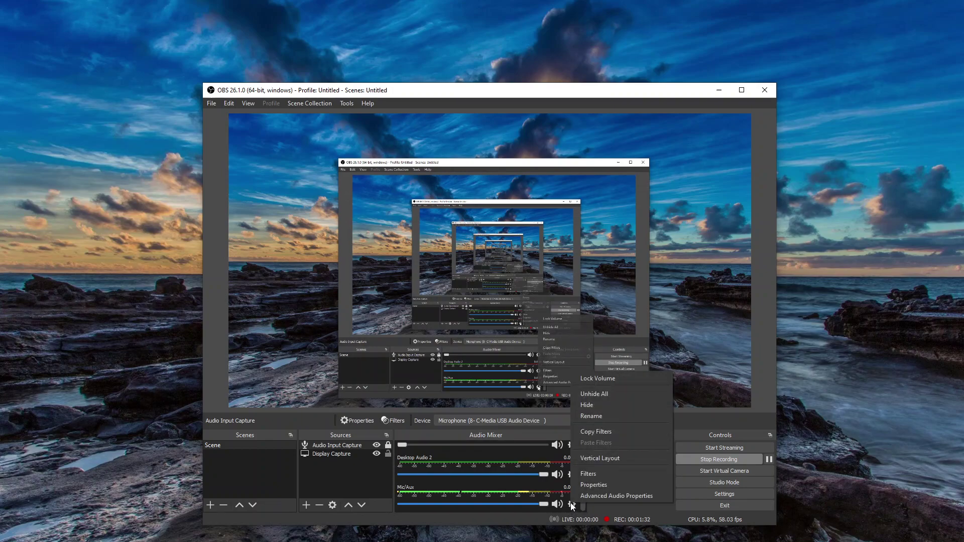
click(614, 485)
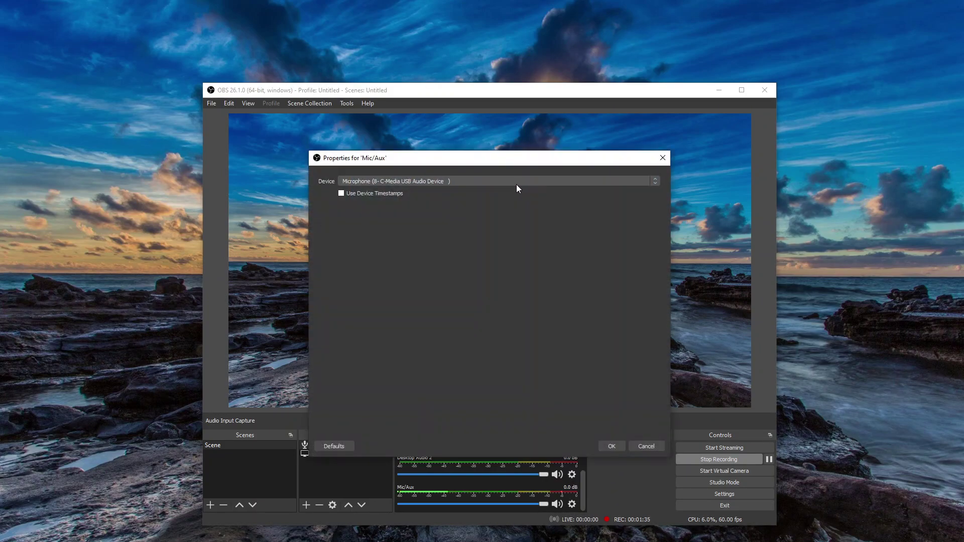
click(518, 182)
click(519, 179)
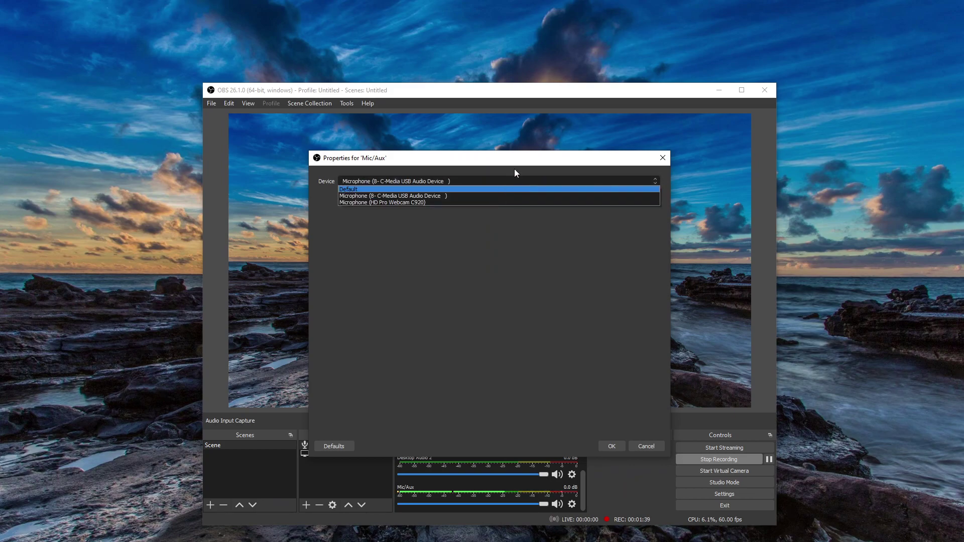
click(513, 166)
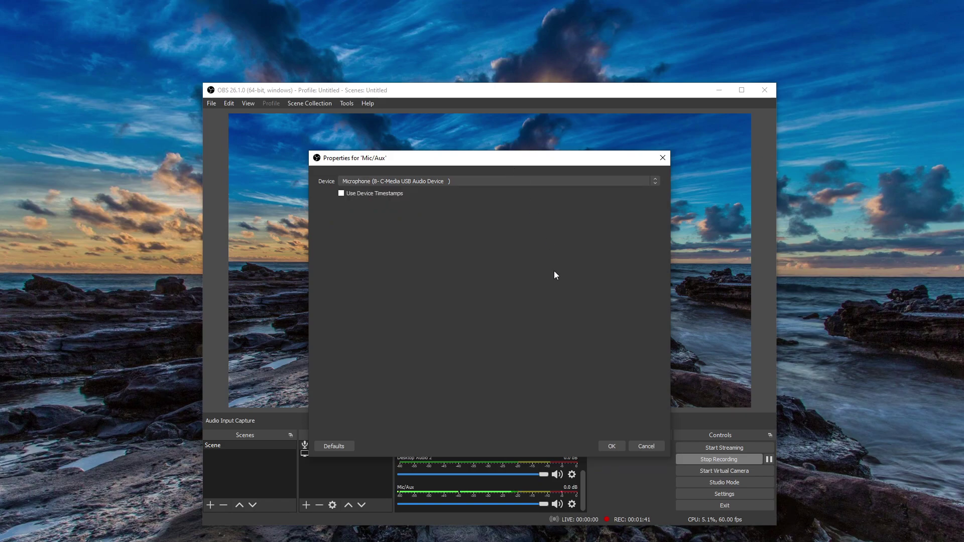
click(660, 445)
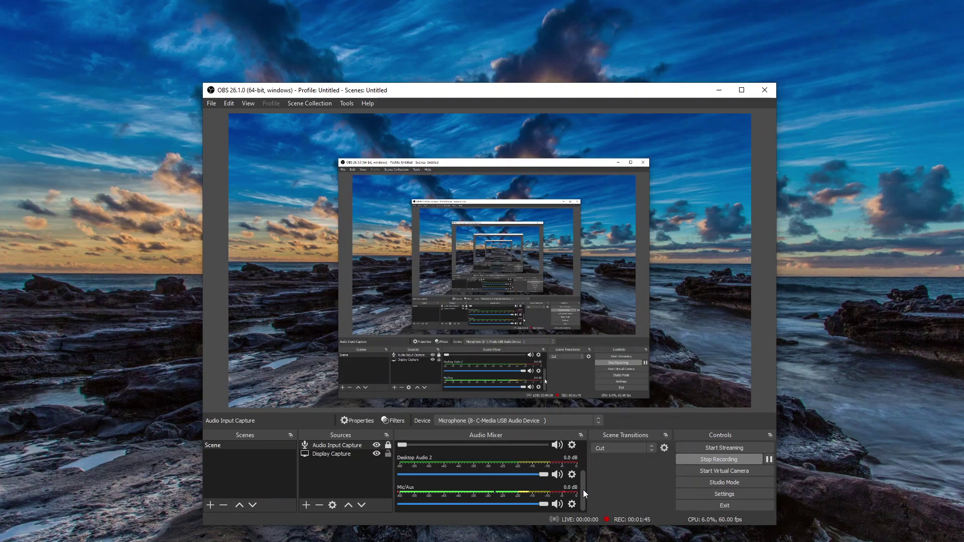
mouse_move(584, 490)
mouse_down()
mouse_move(586, 459)
mouse_move(583, 497)
mouse_up()
drag(584, 495, 585, 454)
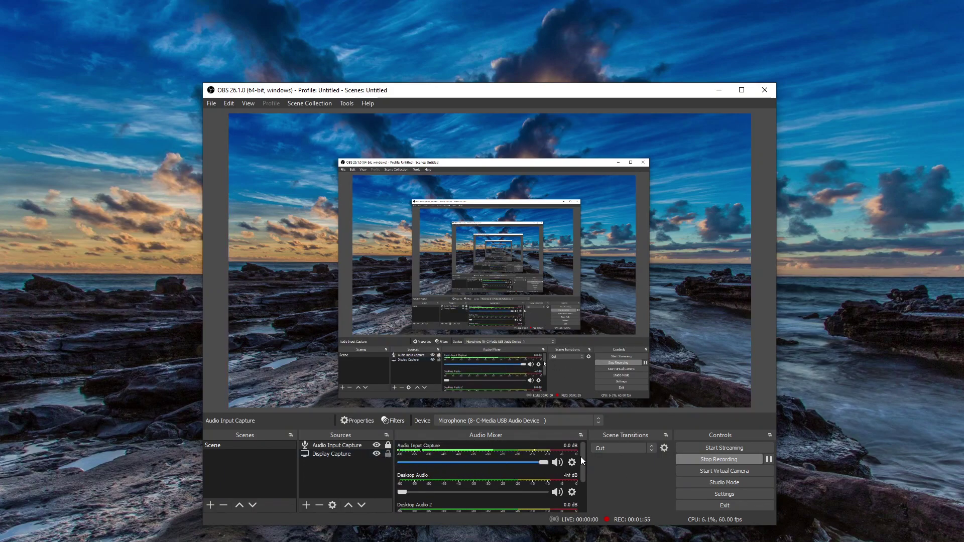
drag(583, 459, 583, 491)
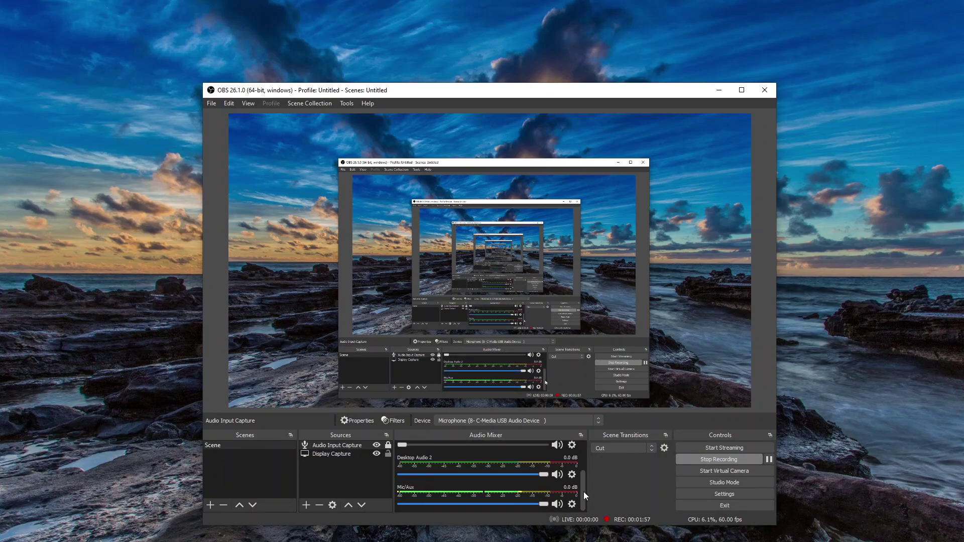